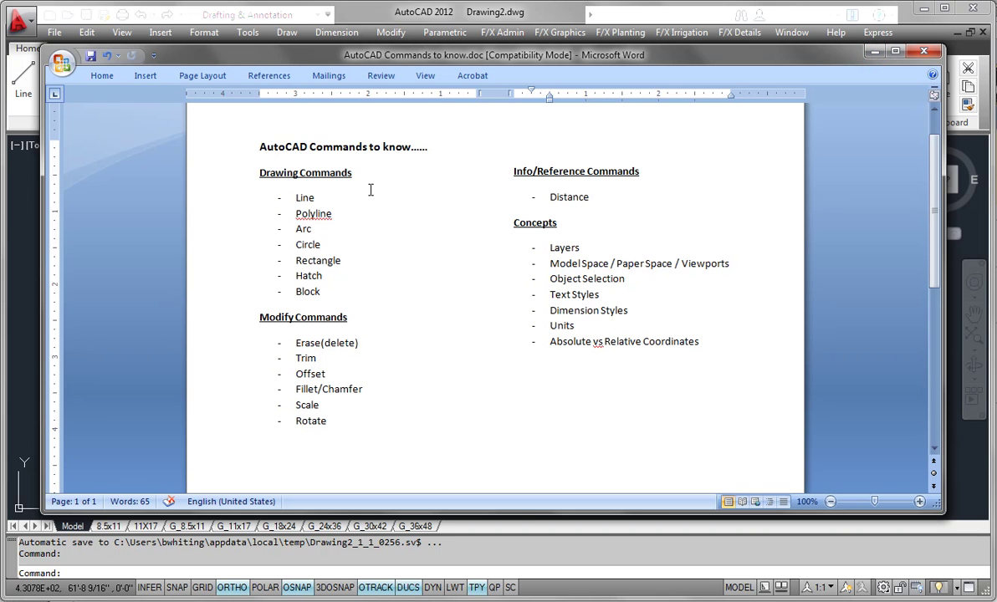
- Review the Word list of AutoCAD commands and the Entry Plaza.pdf plan, and return to the empty AutoCAD drawing
{"action": "left_click", "coordinate": [301, 198]}
{"action": "key", "text": "Down"}
{"action": "left_click", "coordinate": [321, 358]}
{"action": "left_click", "coordinate": [875, 53]}
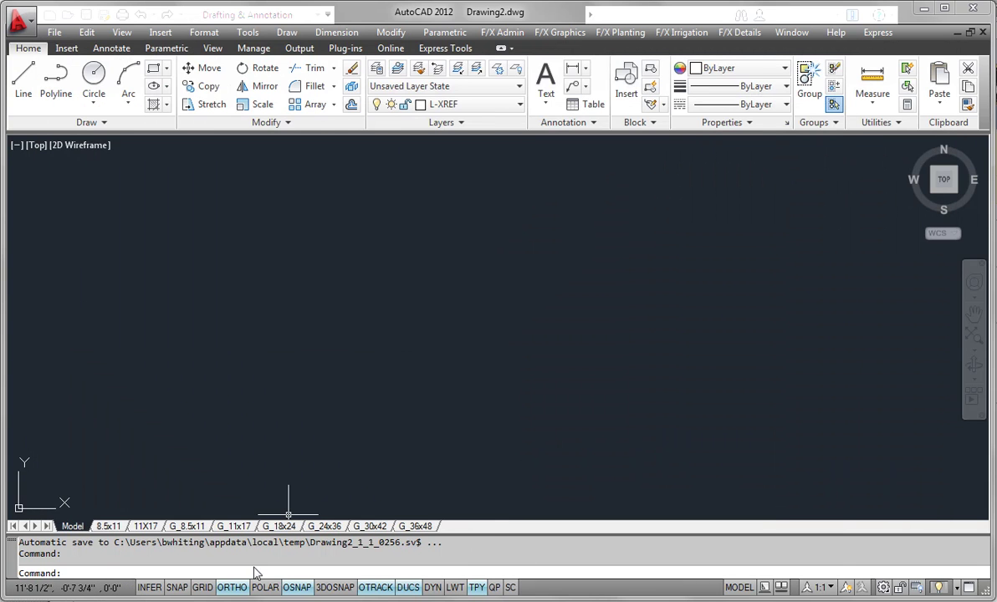
{"action": "key", "text": "alt+Tab"}
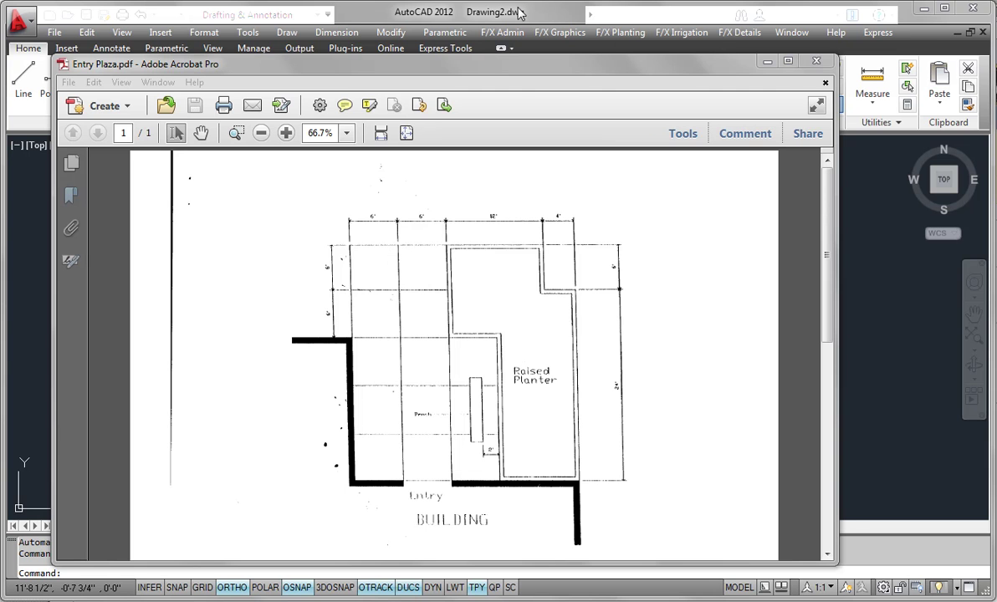
{"action": "left_click", "coordinate": [485, 12]}
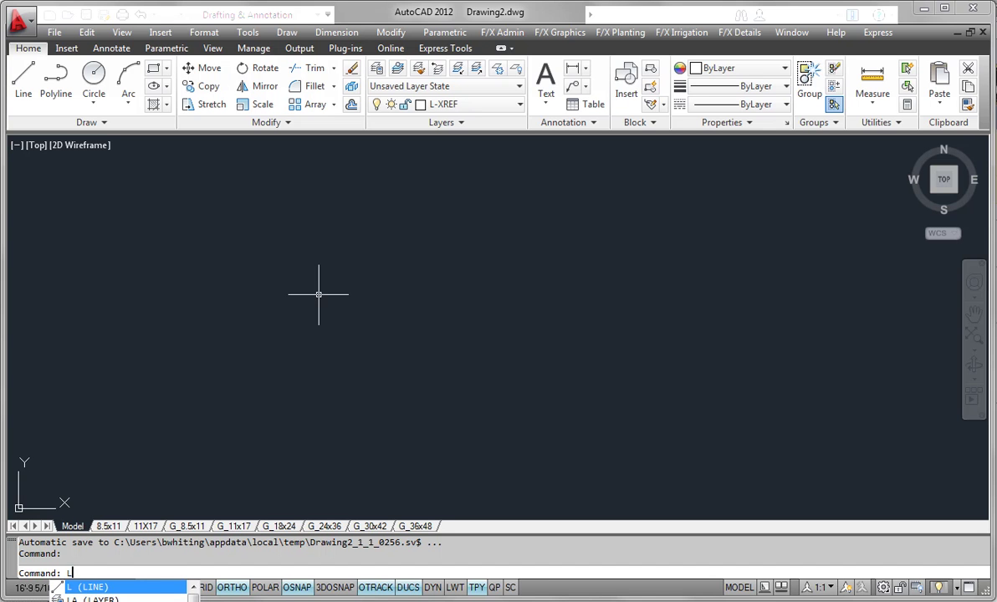
{"action": "key", "text": "BackSpace"}
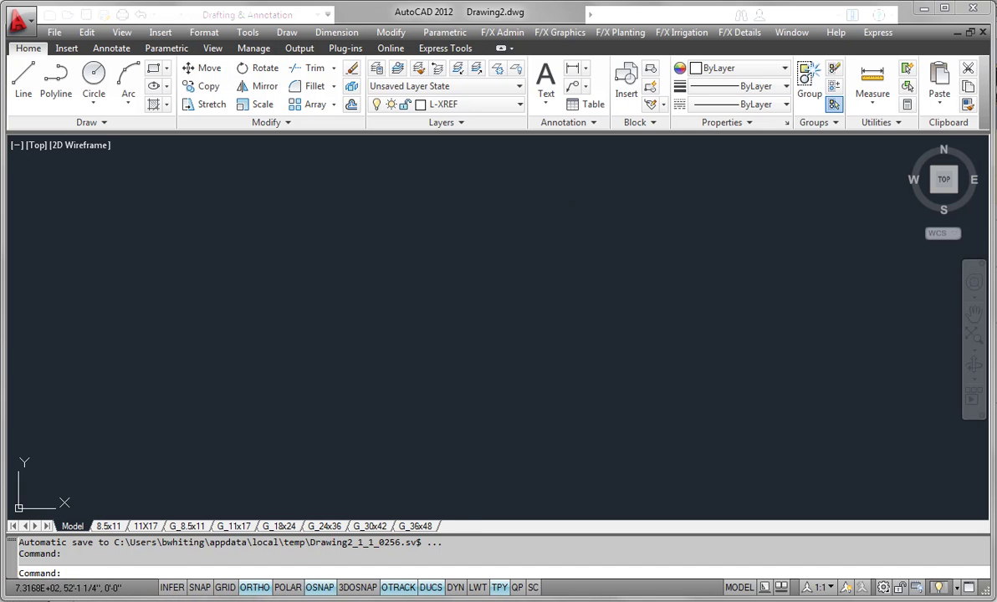
- Make layer 0 the current layer
{"action": "left_click", "coordinate": [500, 108]}
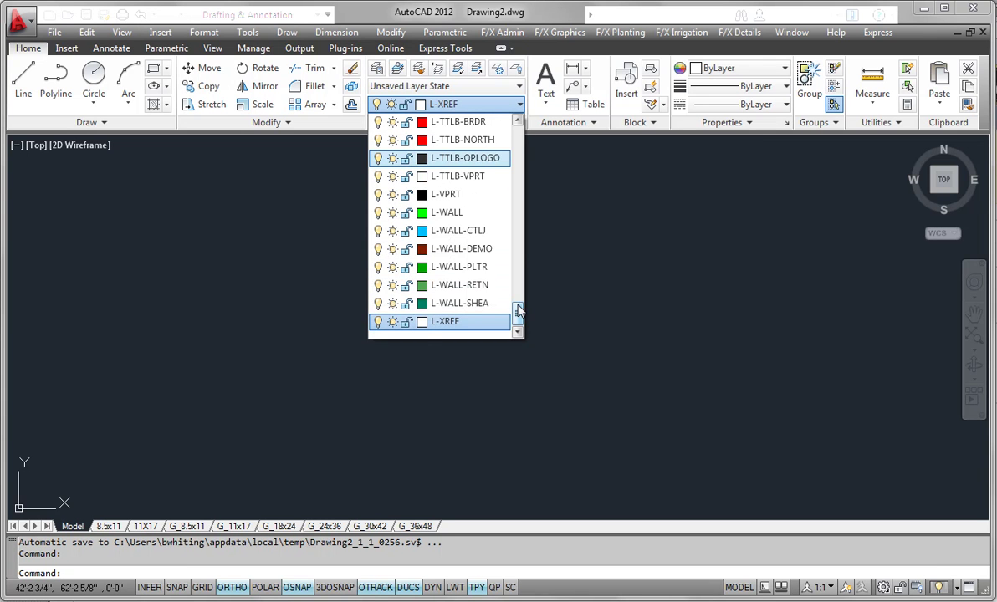
{"action": "scroll", "coordinate": [517, 251], "scroll_direction": "up", "scroll_amount": 10}
{"action": "scroll", "coordinate": [516, 185], "scroll_direction": "up", "scroll_amount": 10}
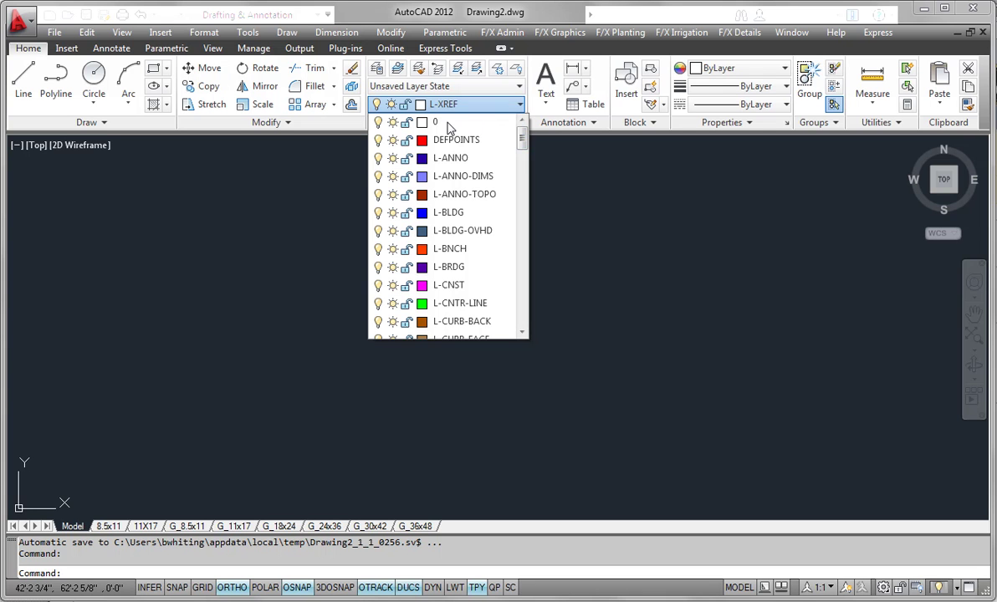
{"action": "left_click", "coordinate": [467, 124]}
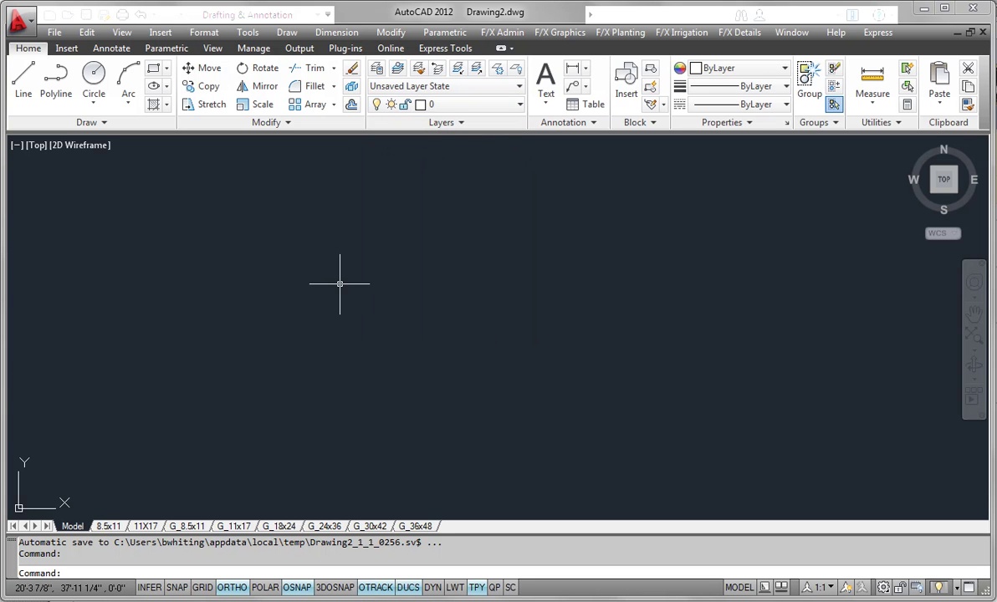
- Draw a 12' horizontal line in the upper middle of the drawing area with Ortho on
{"action": "left_click", "coordinate": [24, 84]}
{"action": "left_click", "coordinate": [359, 198]}
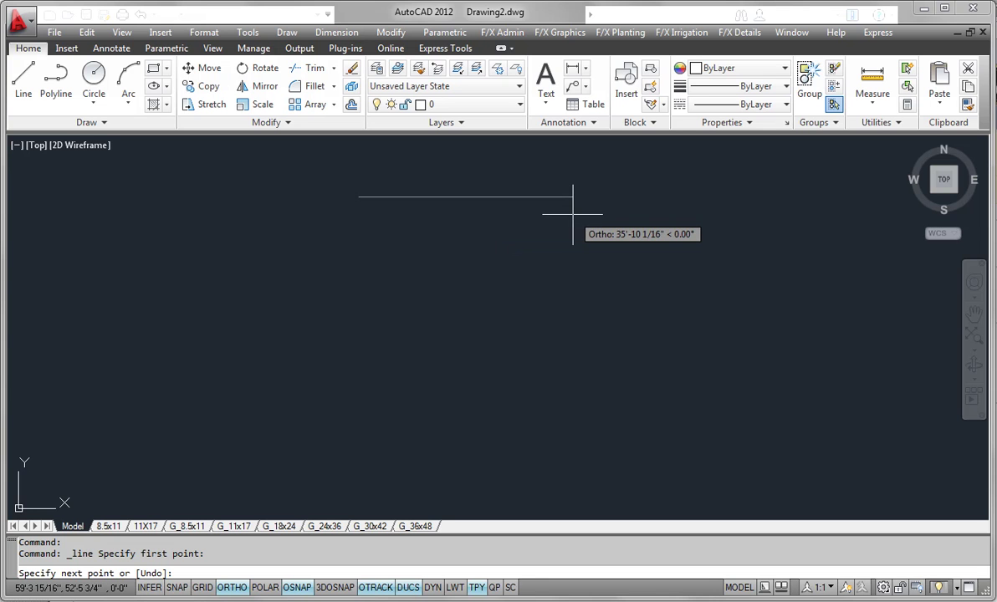
{"action": "left_click", "coordinate": [234, 588]}
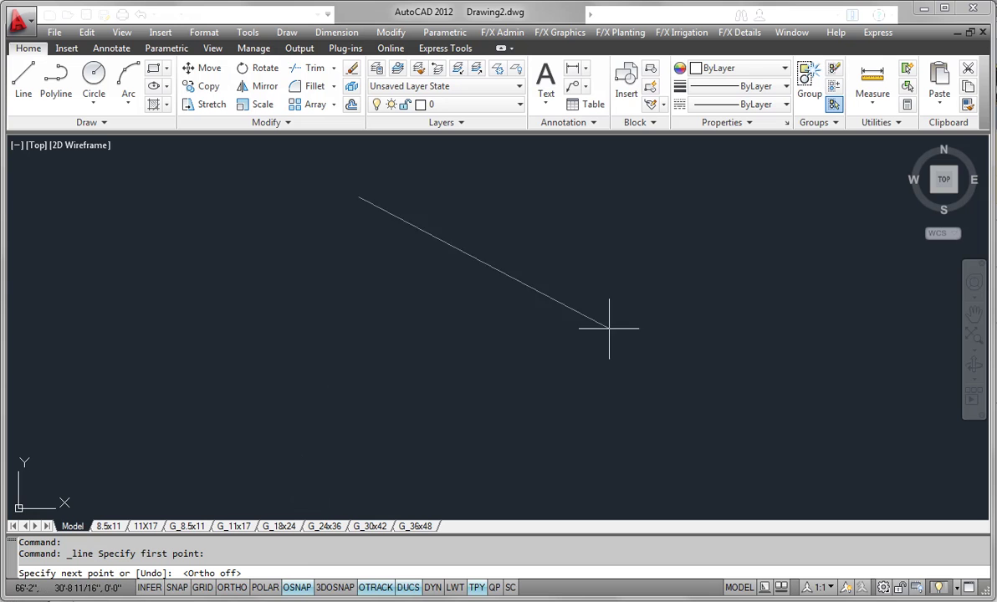
{"action": "left_click", "coordinate": [233, 587]}
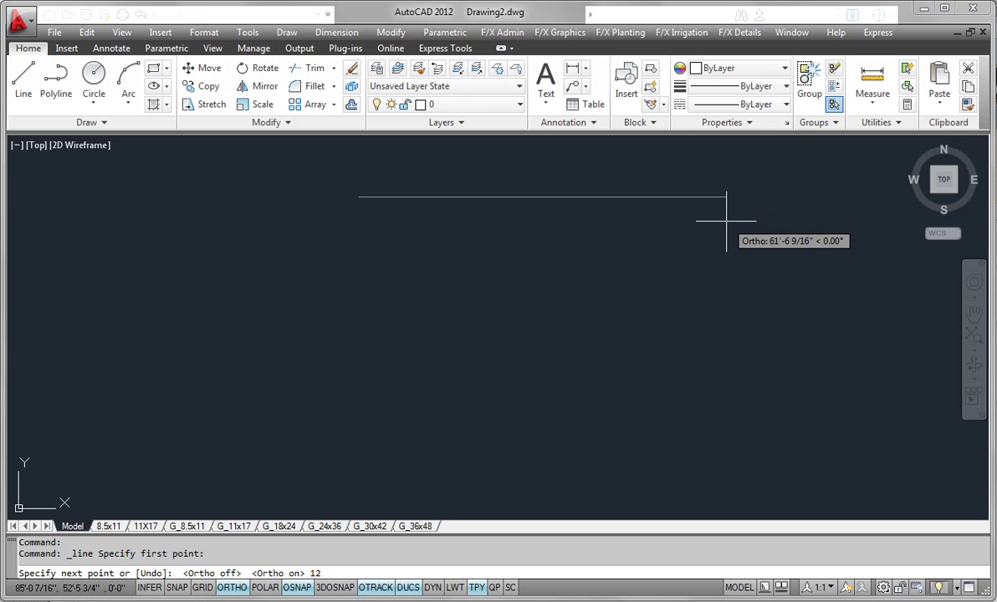
{"action": "key", "text": "Return"}
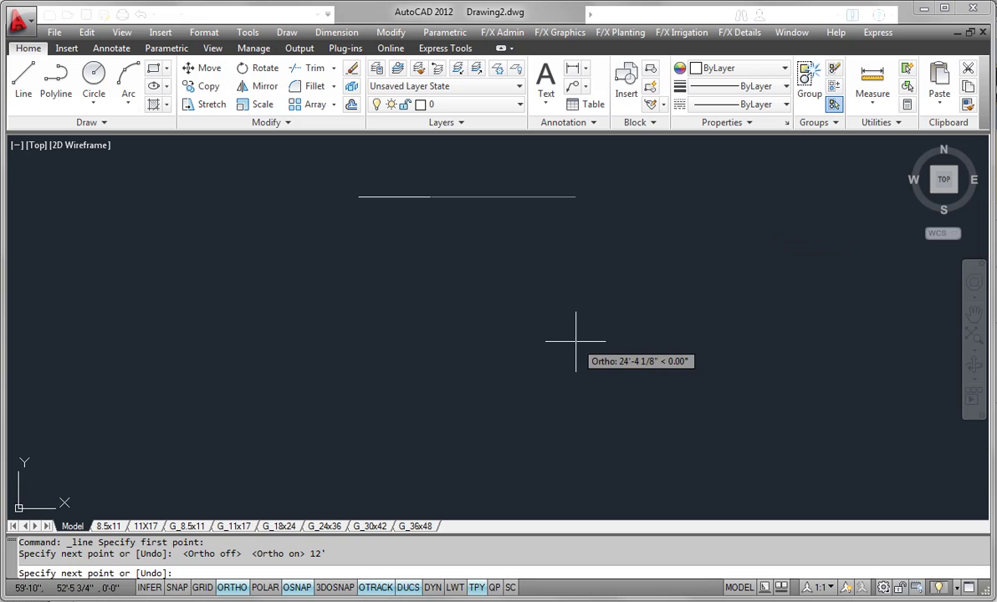
{"action": "key", "text": "Return"}
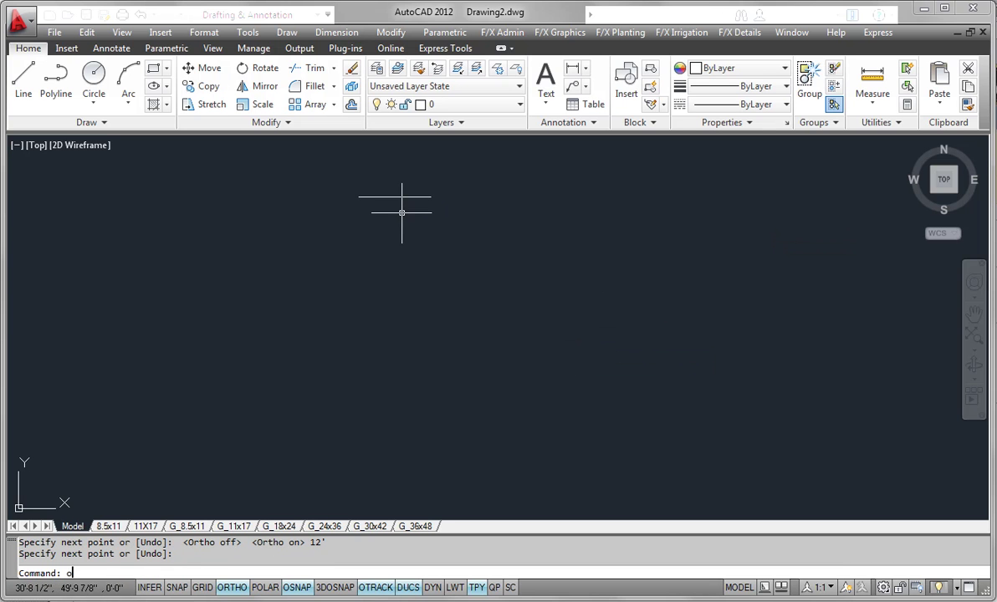
{"action": "type", "text": "o"}
{"action": "key", "text": "Return"}
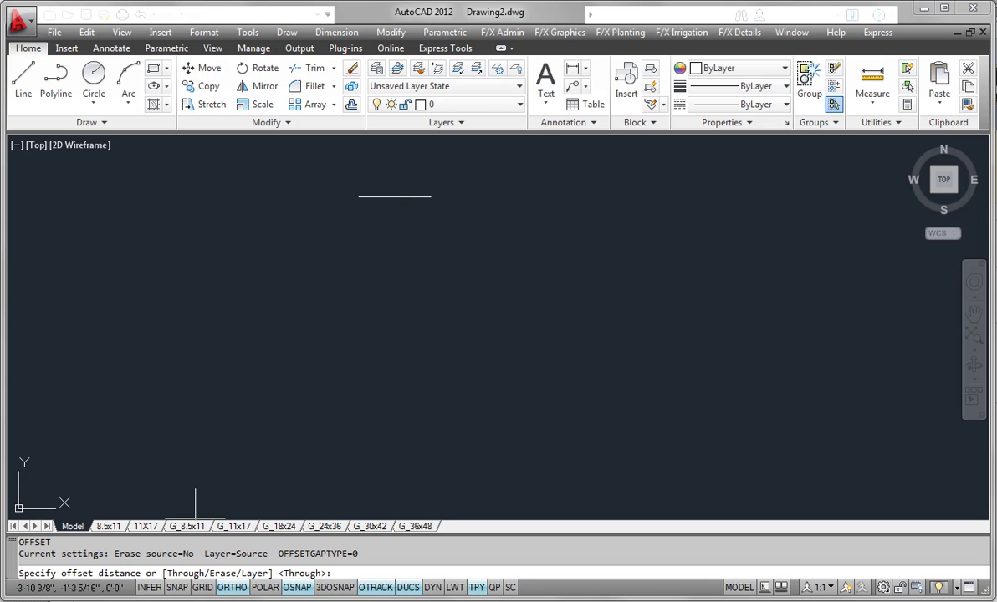
{"action": "key", "text": "Escape"}
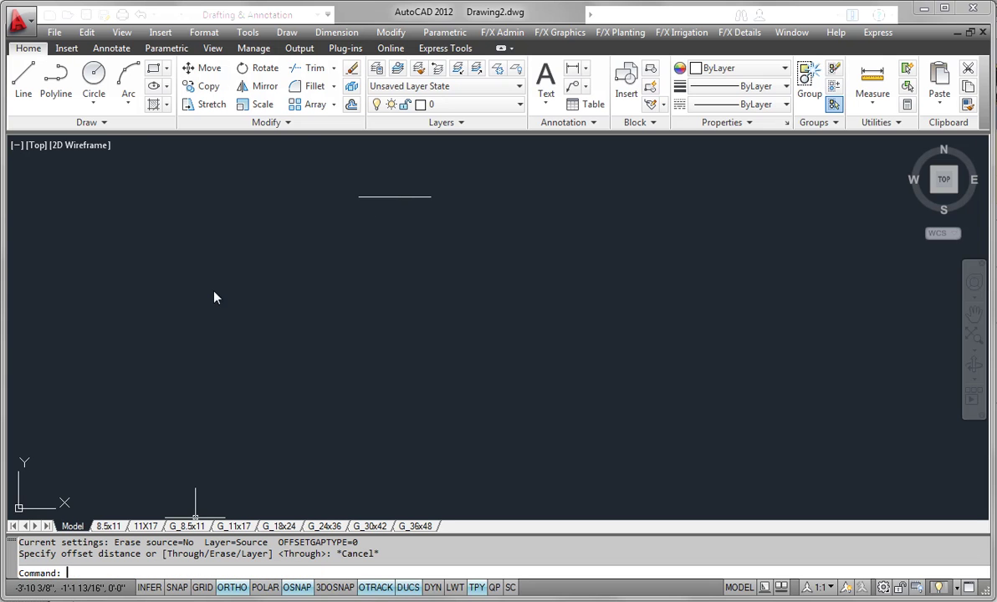
- Offset the 12' horizontal line downward four times in succession, each at a distance of 6'
{"action": "left_click", "coordinate": [351, 106]}
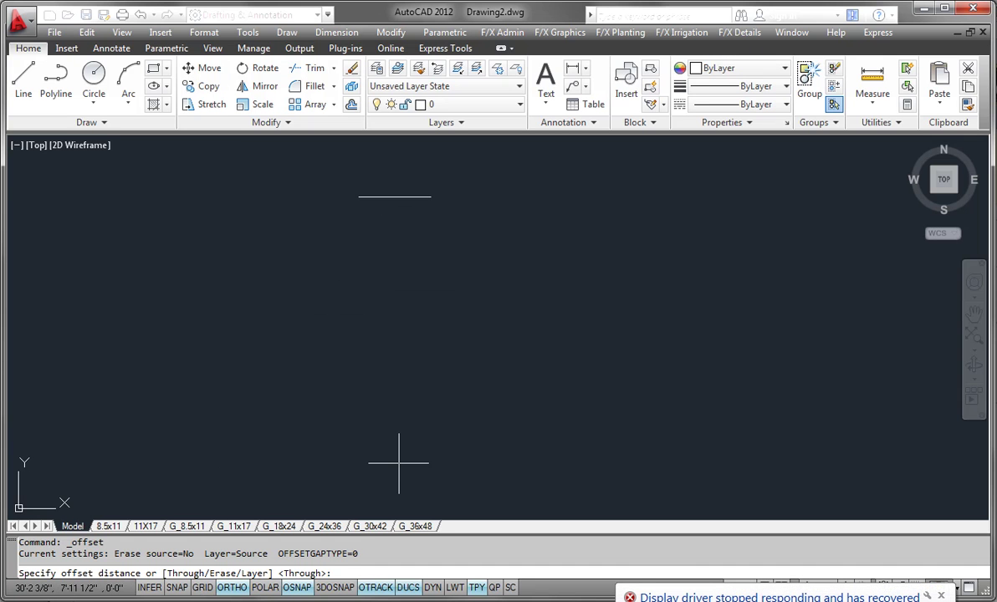
{"action": "type", "text": "6'"}
{"action": "key", "text": "Return"}
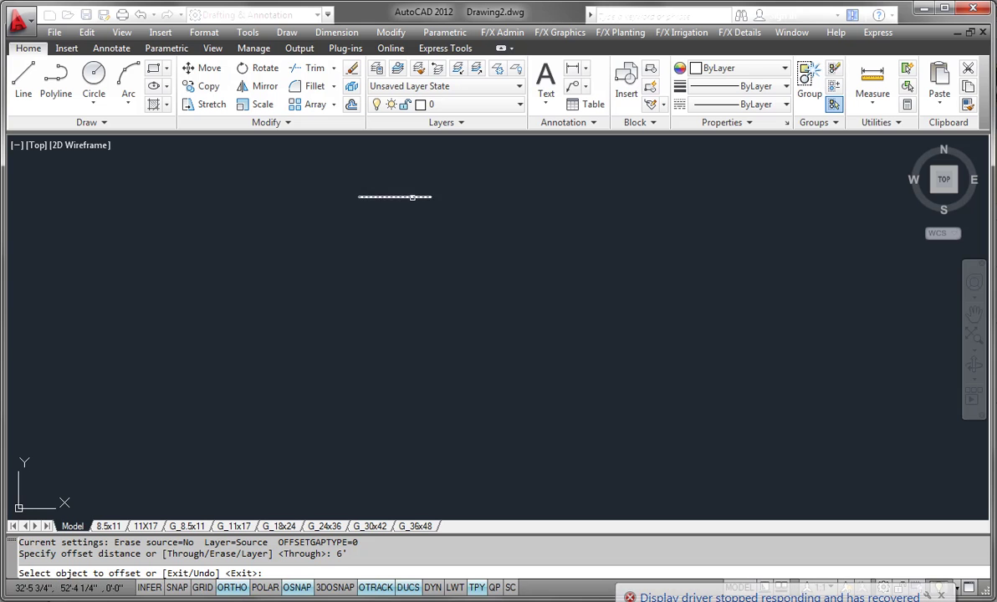
{"action": "left_click", "coordinate": [412, 197]}
{"action": "left_click", "coordinate": [399, 300]}
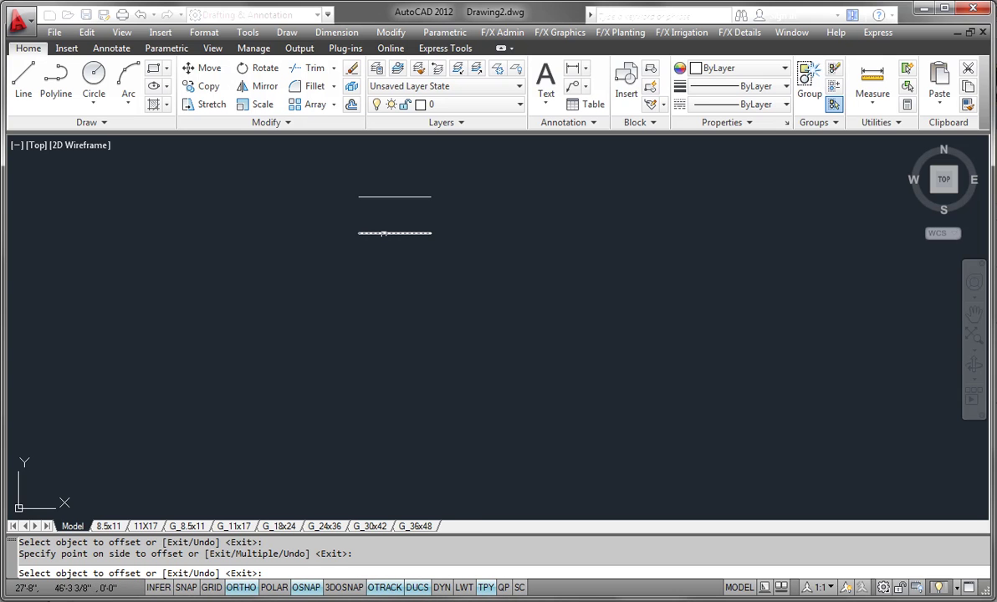
{"action": "left_click", "coordinate": [383, 232]}
{"action": "left_click", "coordinate": [371, 334]}
{"action": "left_click", "coordinate": [398, 269]}
{"action": "left_click", "coordinate": [394, 372]}
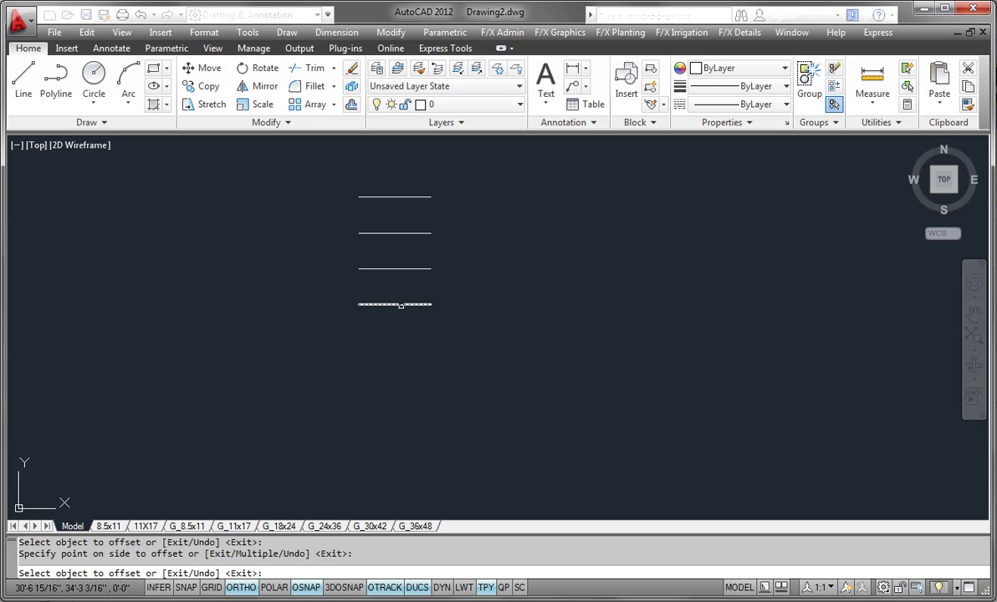
{"action": "left_click", "coordinate": [401, 304]}
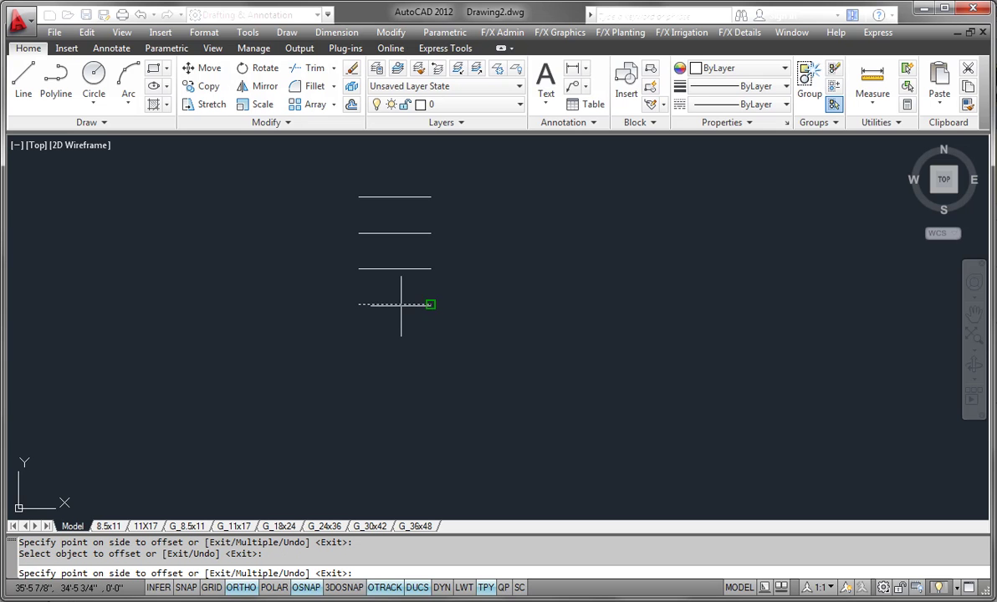
{"action": "left_click", "coordinate": [391, 367]}
{"action": "key", "text": "Return"}
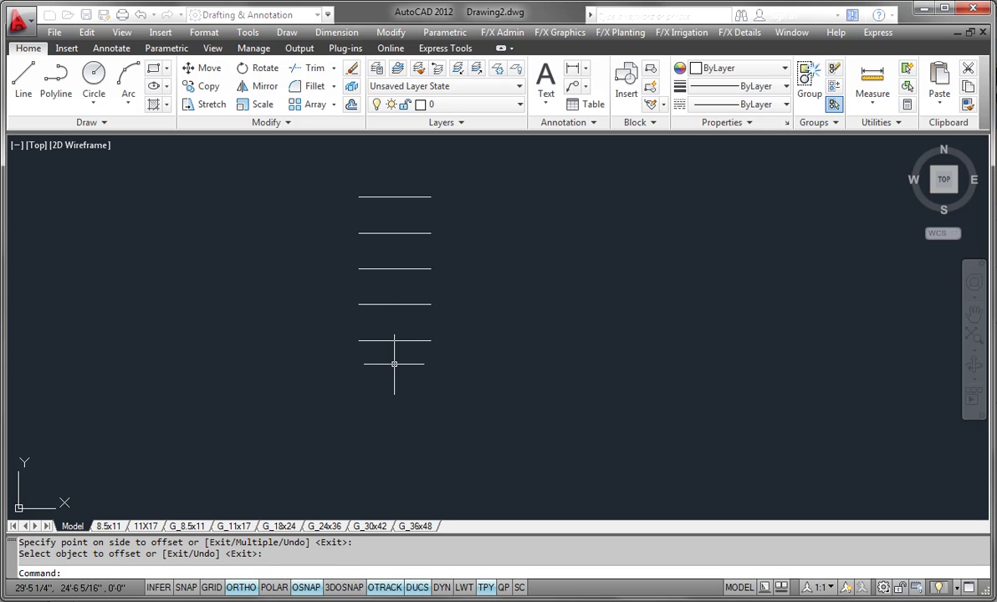
- Draw a vertical line from the left end of the uppermost line to the left end of the third horizontal line
{"action": "type", "text": "L"}
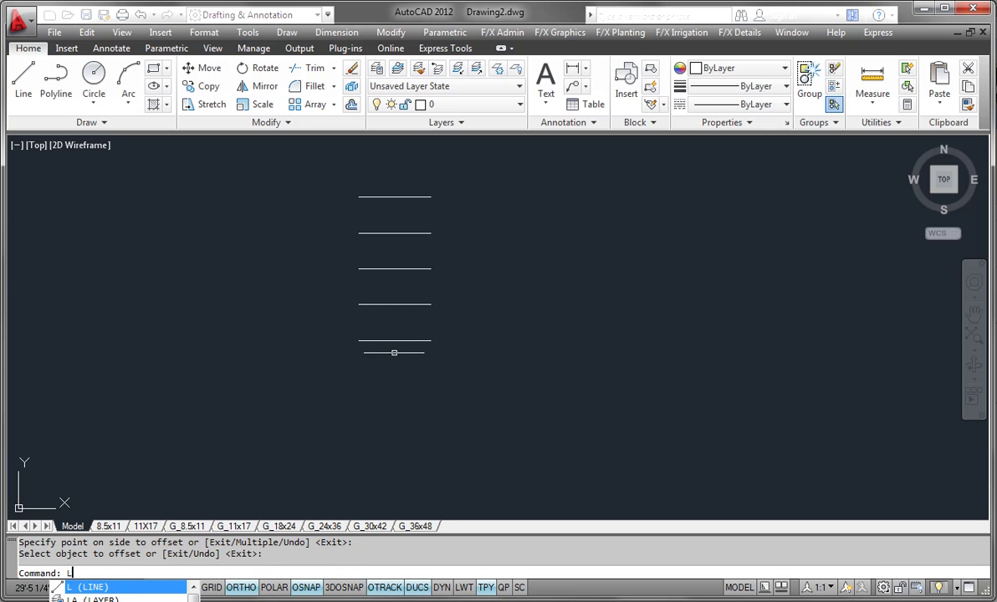
{"action": "key", "text": "Return"}
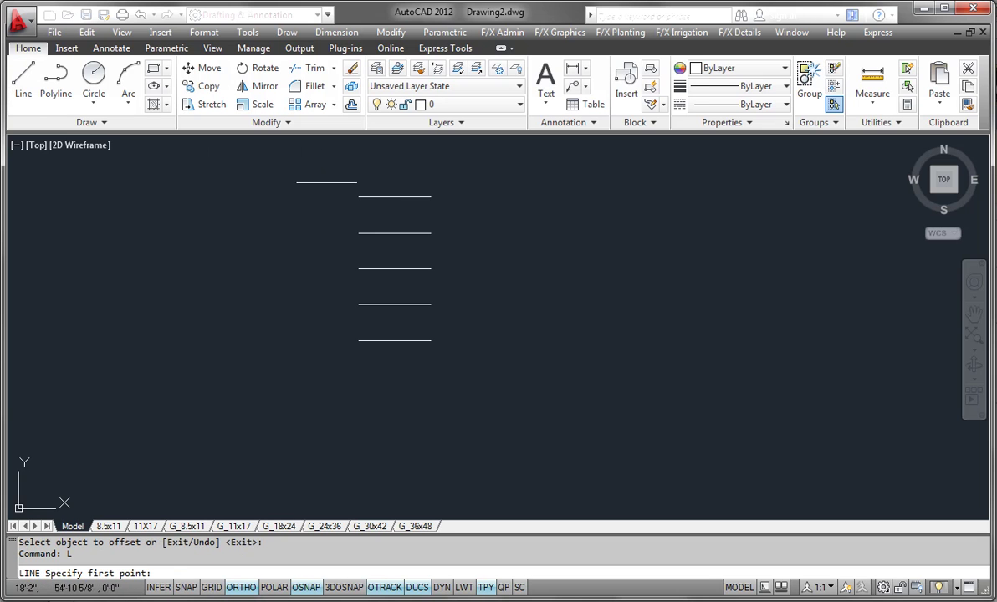
{"action": "left_click", "coordinate": [360, 197]}
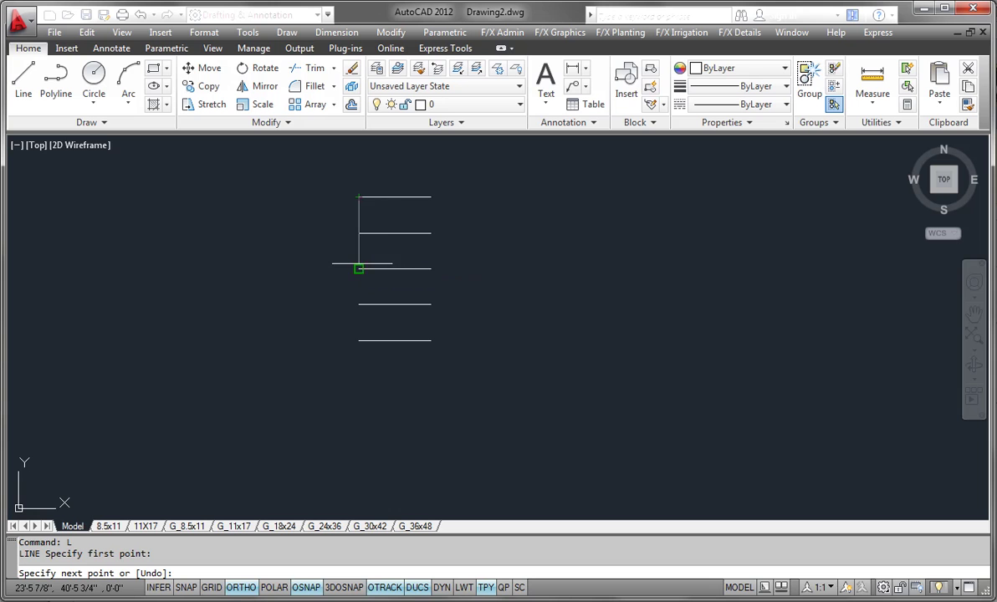
{"action": "left_click", "coordinate": [359, 269]}
{"action": "key", "text": "Return"}
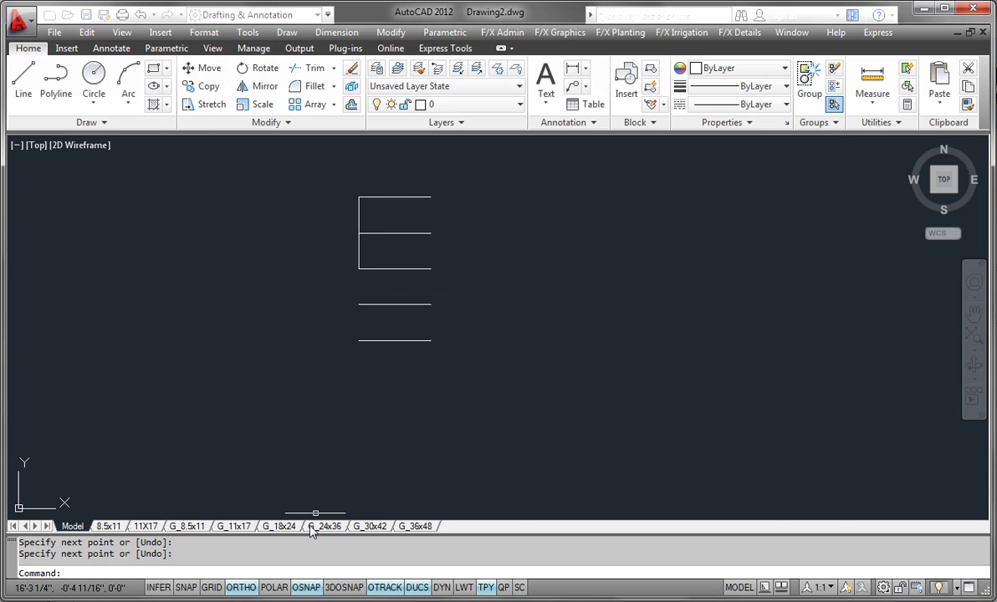
- Check the paving layout in Entry Plaza.pdf, return to AutoCAD and offset the vertical line 6' to the right
{"action": "key", "text": "alt+Tab"}
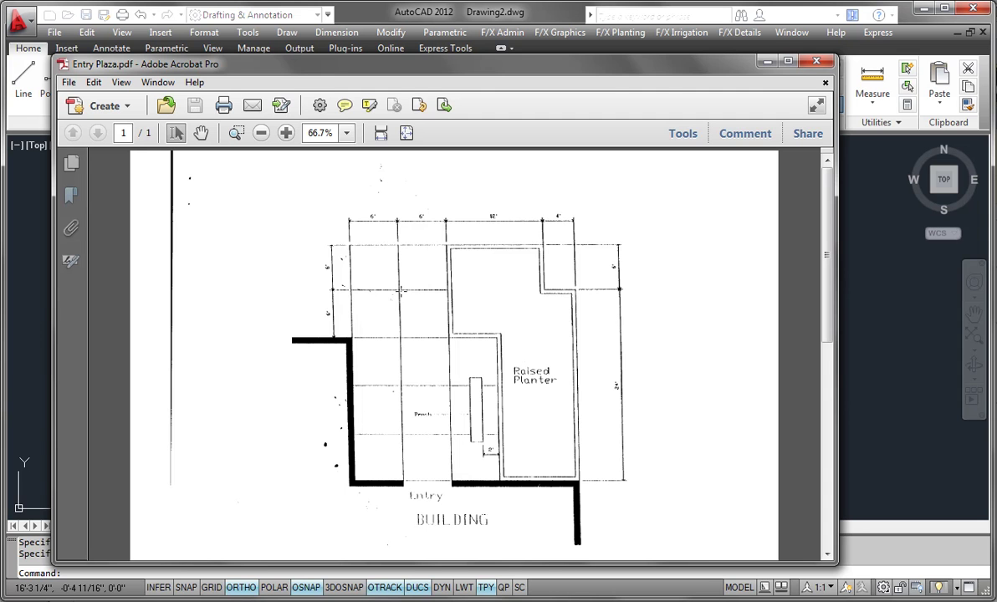
{"action": "left_click", "coordinate": [507, 19]}
{"action": "type", "text": "o"}
{"action": "key", "text": "Return"}
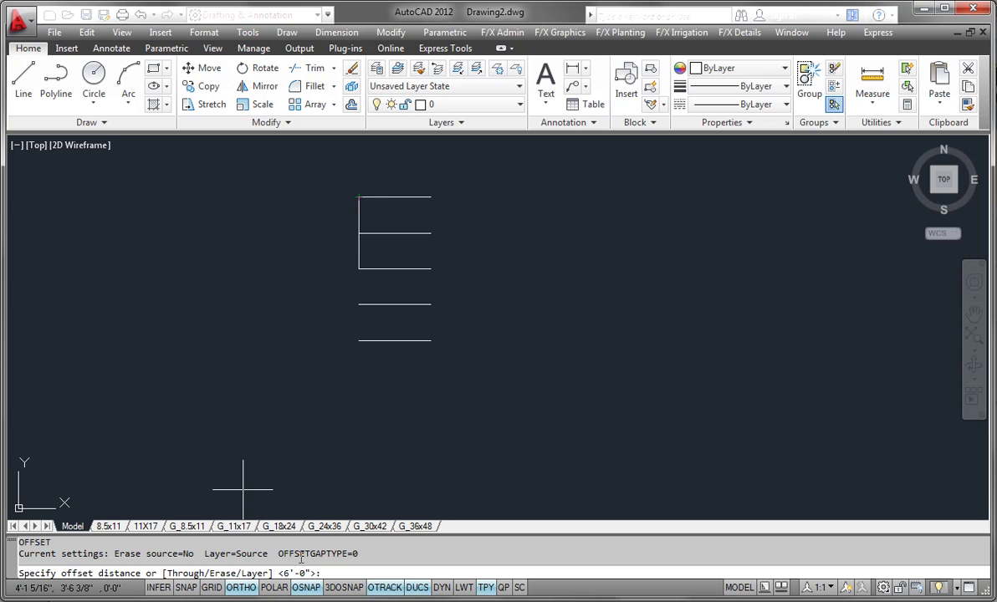
{"action": "key", "text": "Return"}
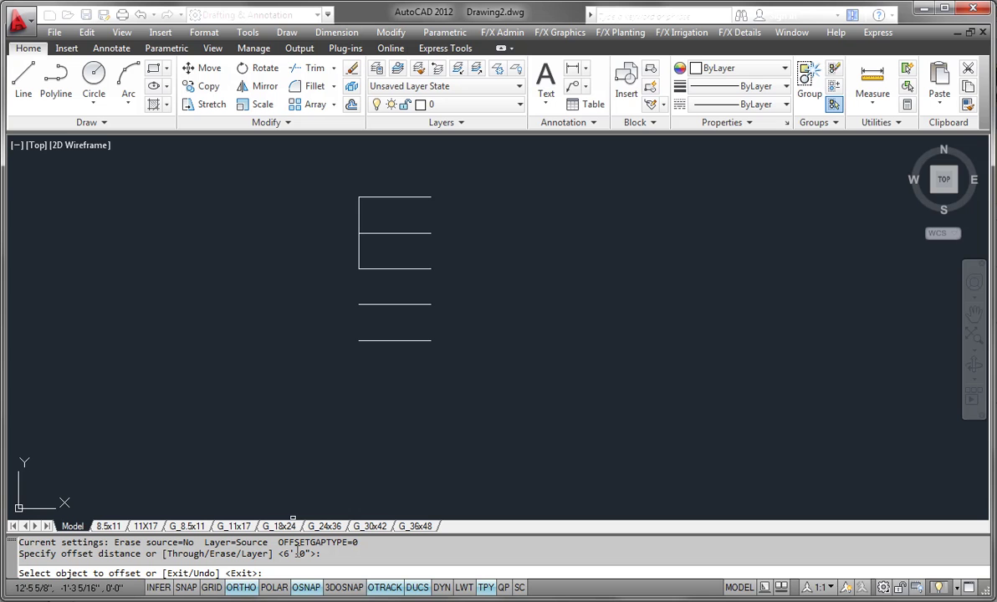
{"action": "left_click", "coordinate": [360, 213]}
{"action": "left_click", "coordinate": [486, 207]}
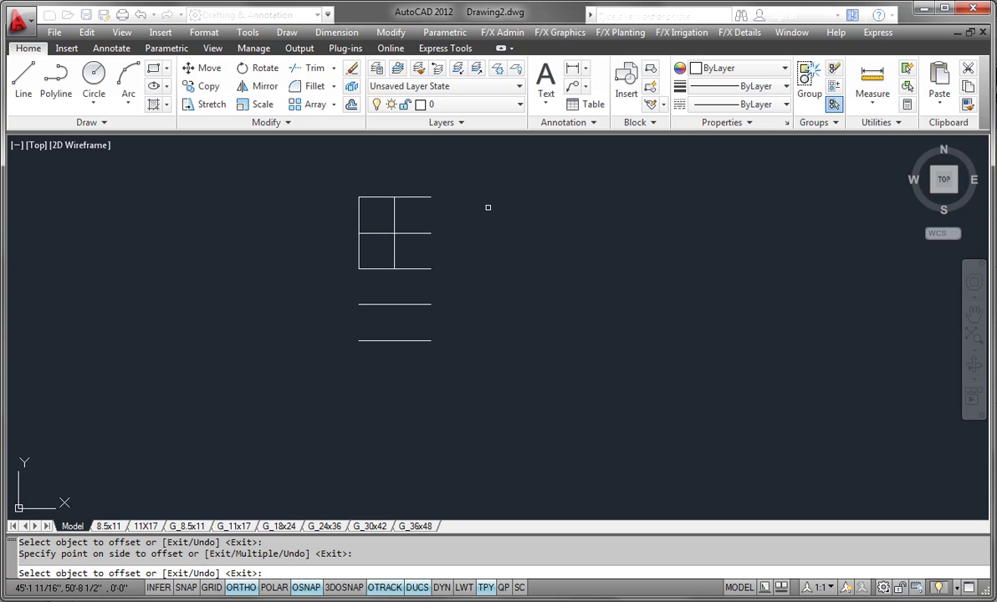
{"action": "key", "text": "Return"}
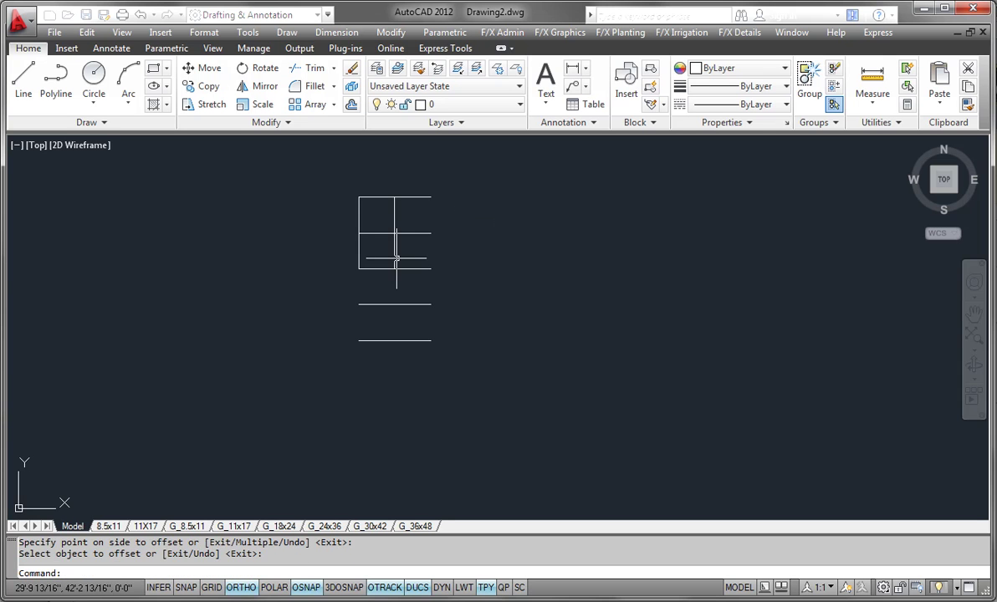
- Turn on the Midpoint object snap and stretch the offset vertical line's lower end to the midpoint of the lowest horizontal line
{"action": "left_click", "coordinate": [395, 255]}
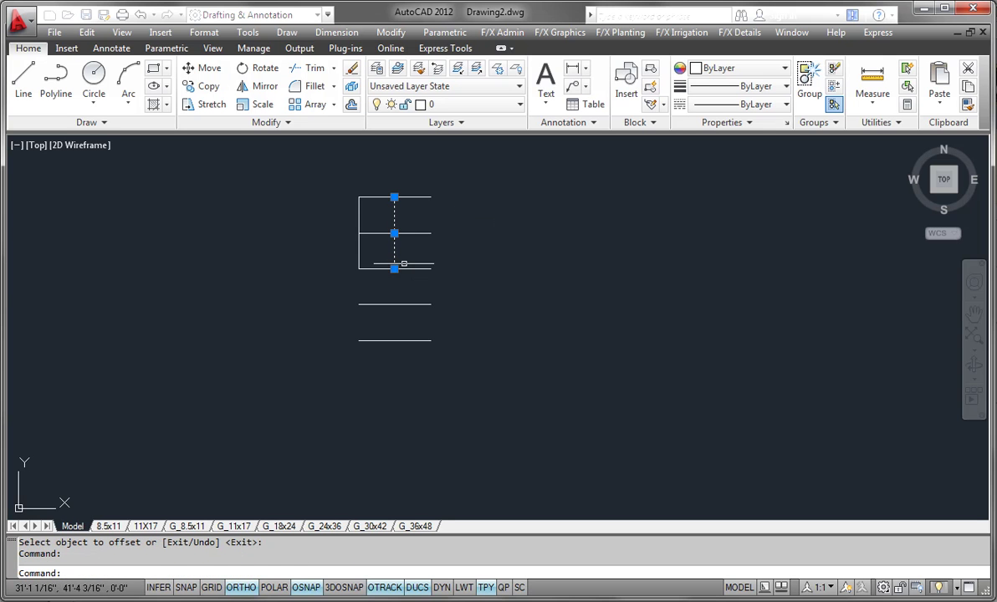
{"action": "left_click", "coordinate": [394, 269]}
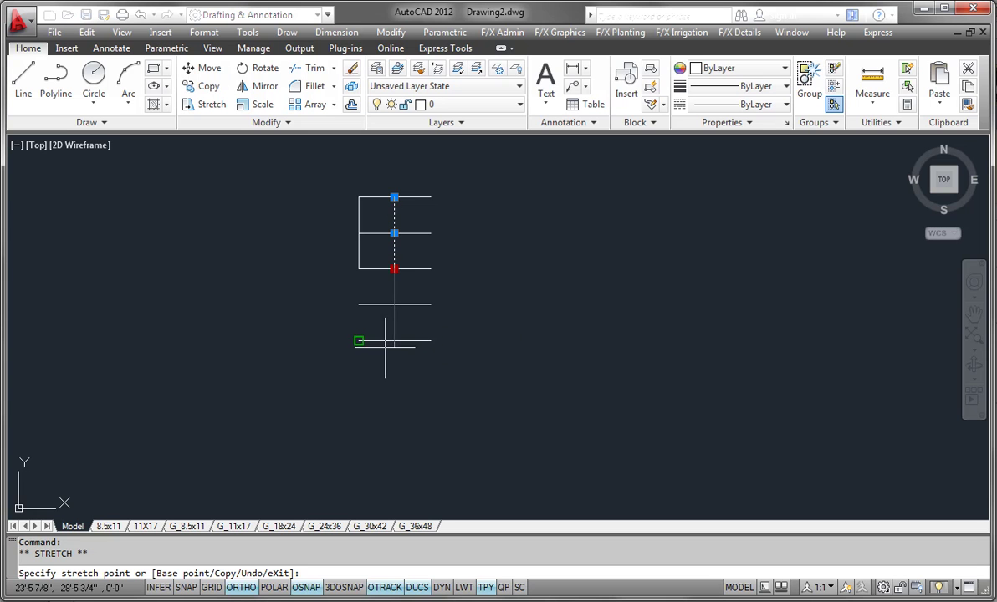
{"action": "right_click", "coordinate": [309, 588]}
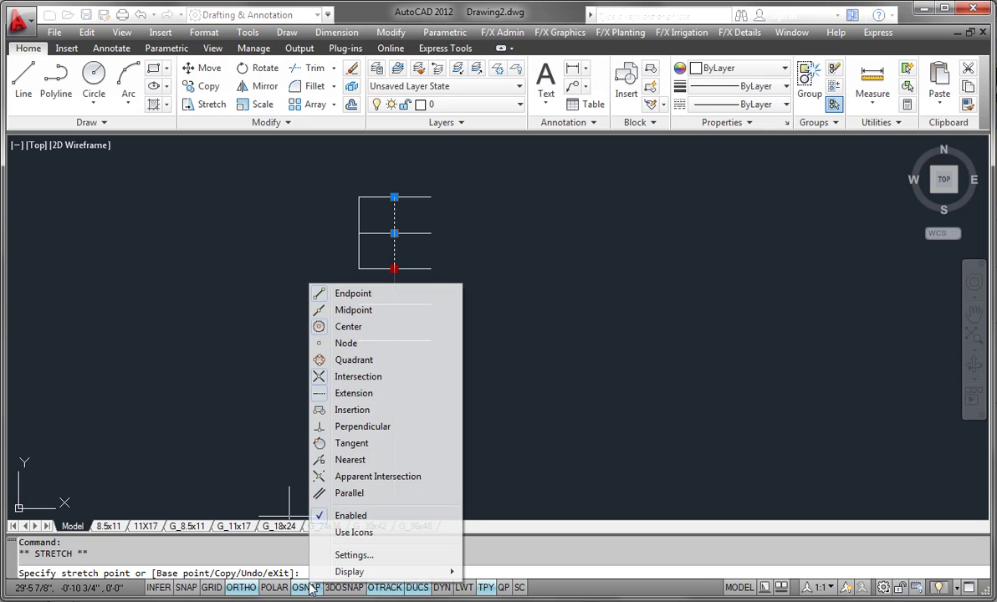
{"action": "left_click", "coordinate": [351, 556]}
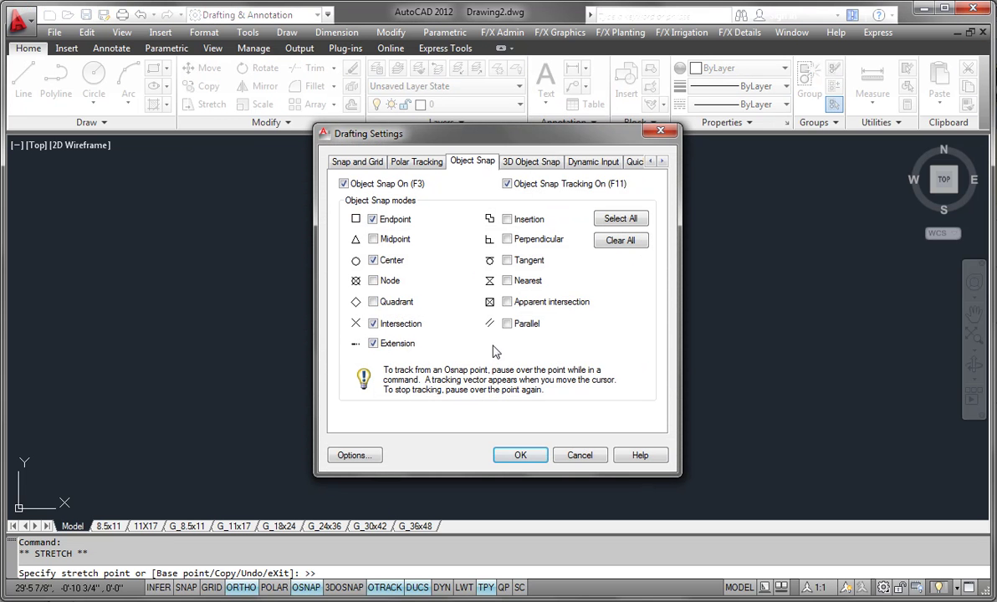
{"action": "left_click", "coordinate": [374, 240]}
{"action": "left_click", "coordinate": [512, 455]}
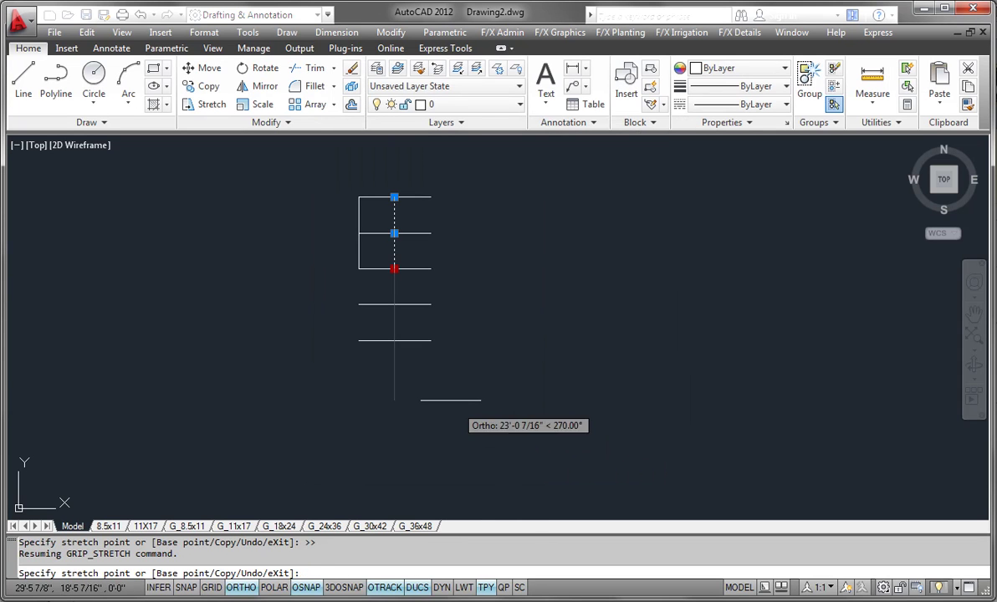
{"action": "left_click", "coordinate": [394, 341]}
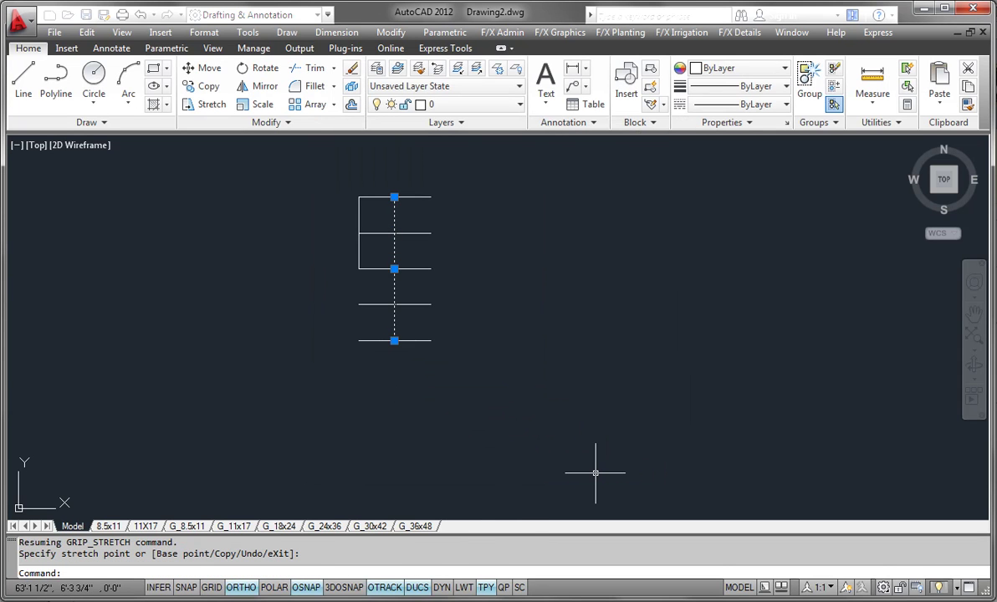
- Deselect the vertical line and draw a polyline from the uppermost line's right end down to the third line's right end, then 6' right
{"action": "key", "text": "Escape"}
{"action": "key", "text": "Escape"}
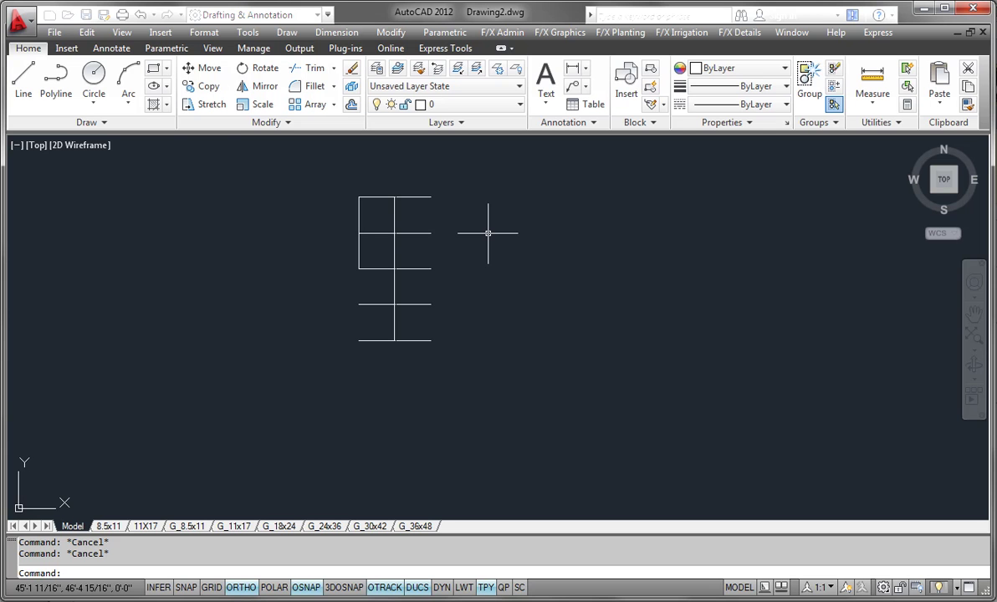
{"action": "left_click", "coordinate": [55, 81]}
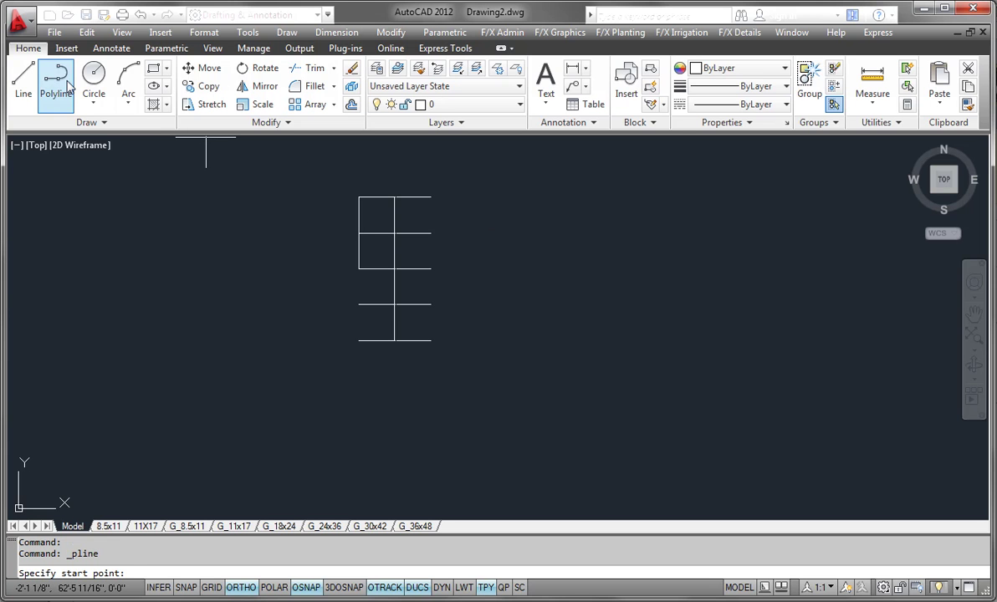
{"action": "left_click", "coordinate": [431, 197]}
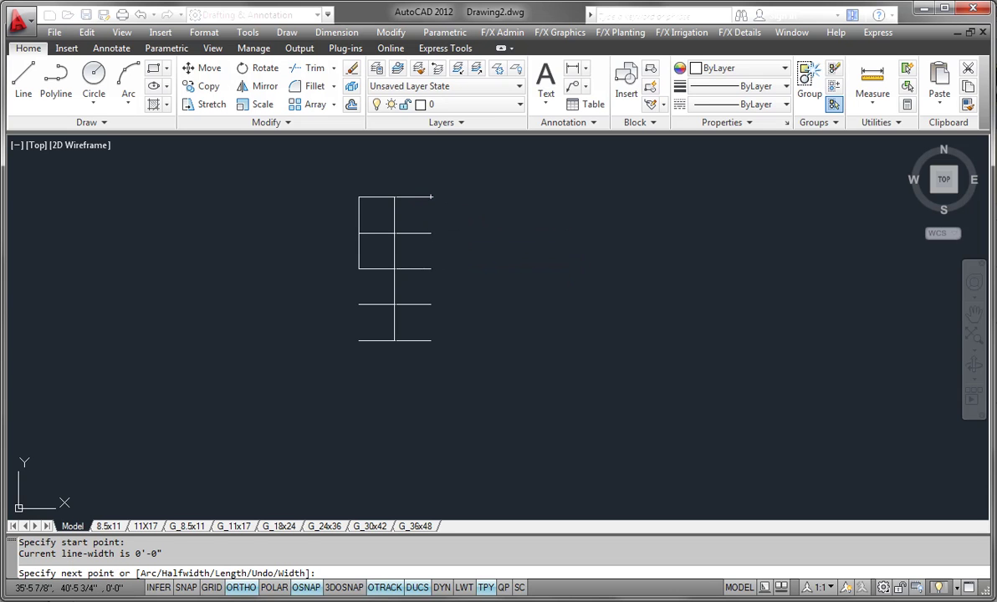
{"action": "left_click", "coordinate": [431, 268]}
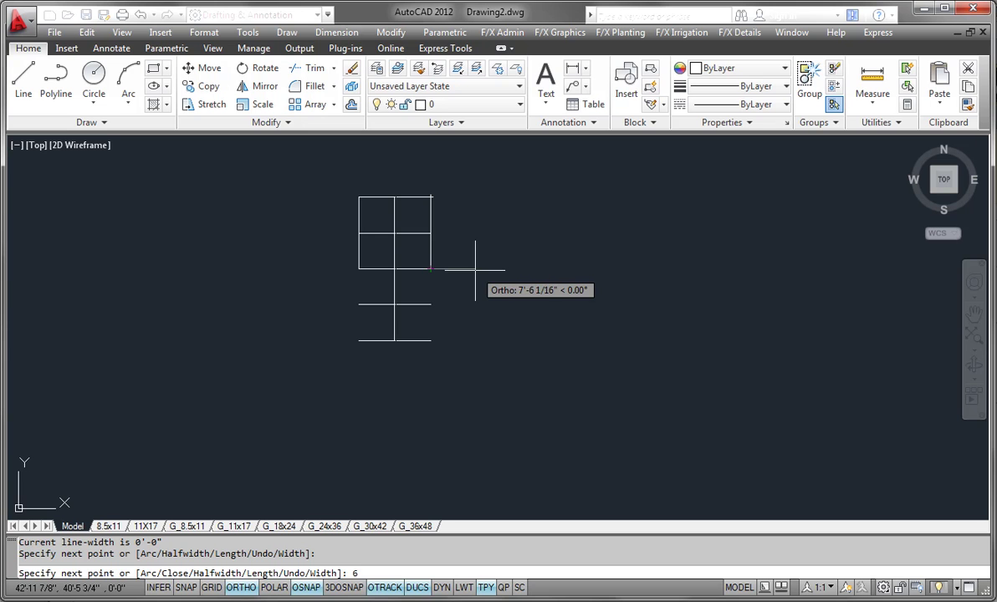
{"action": "key", "text": "Return"}
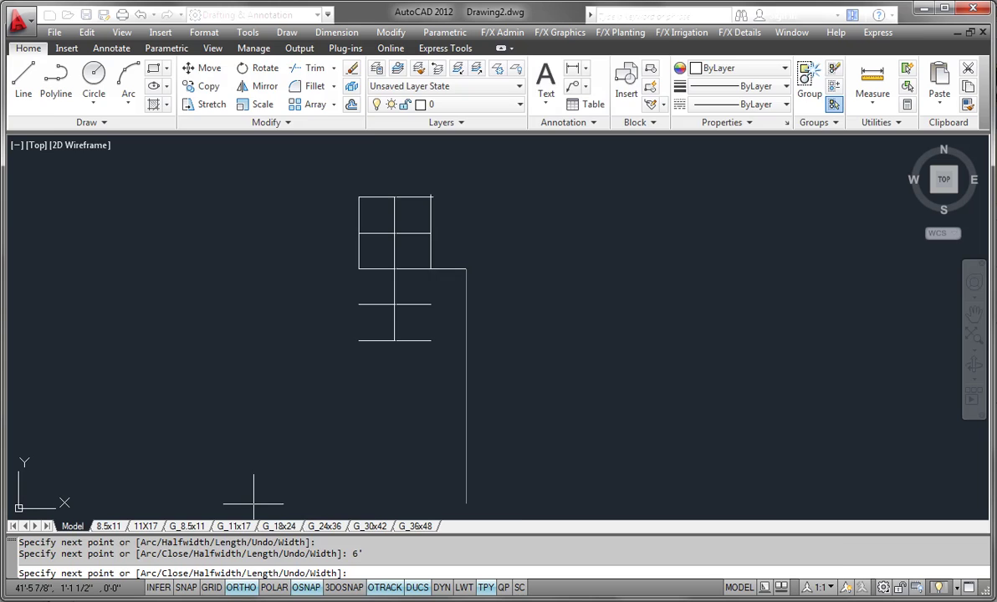
- Check the raised planter's dimensions in Entry Plaza.pdf, return to AutoCAD and continue the polyline 18' straight down
{"action": "key", "text": "alt+Tab"}
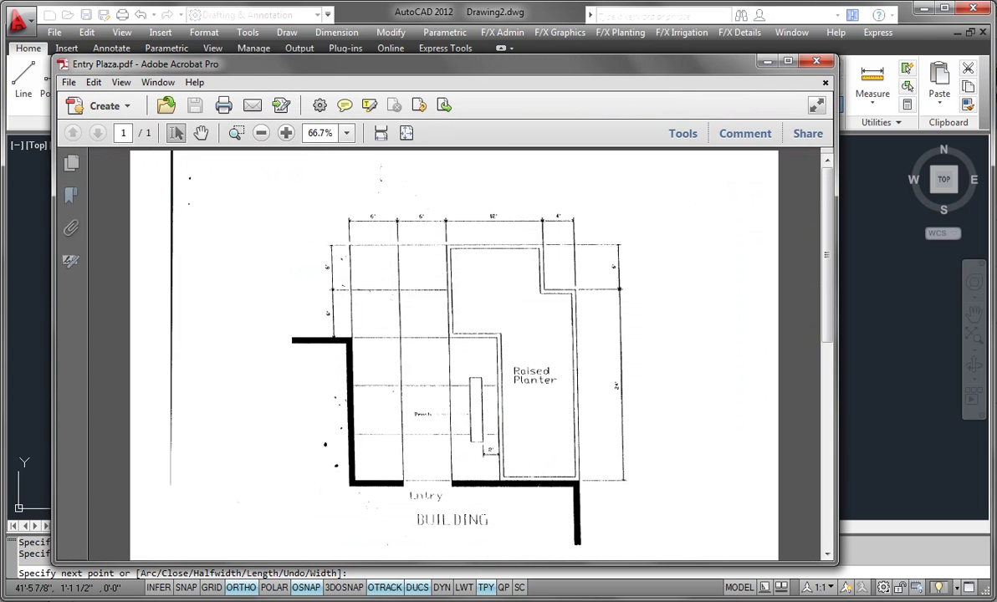
{"action": "key", "text": "alt+Tab"}
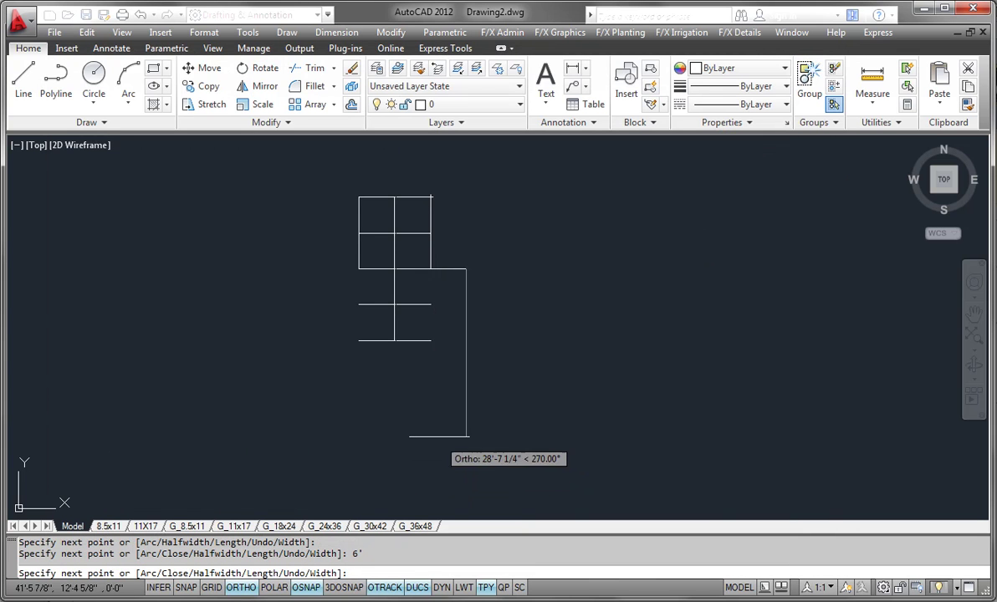
{"action": "type", "text": "18"}
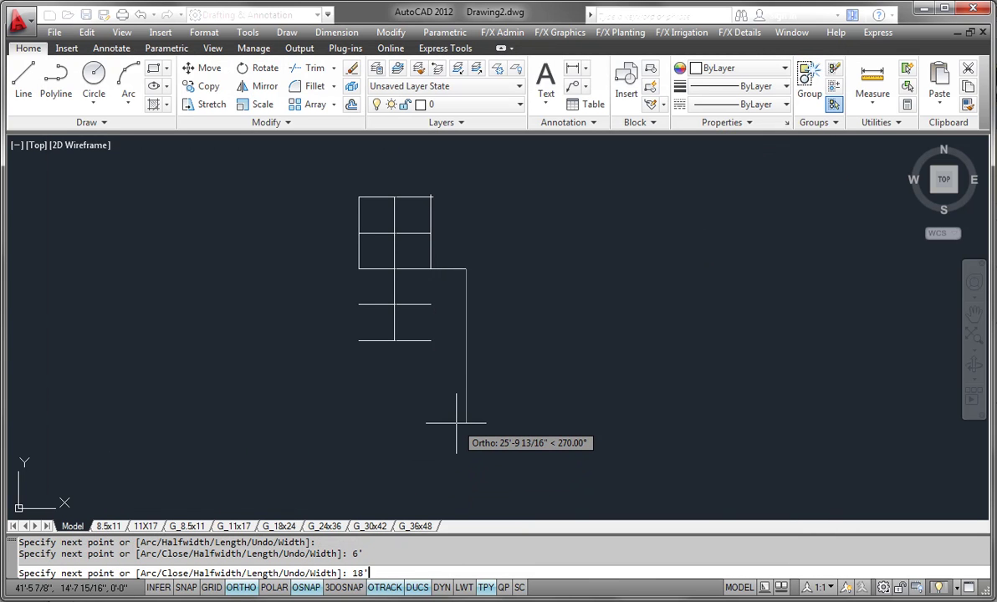
{"action": "key", "text": "Return"}
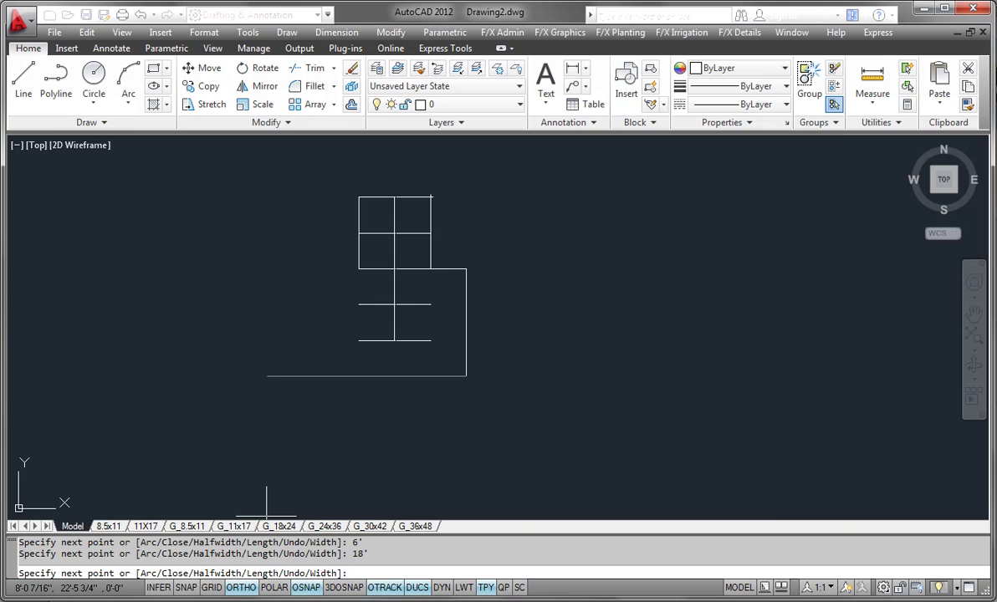
- Switch to Entry Plaza.pdf and check the width of the raised planter's bottom edge
{"action": "key", "text": "alt+Tab"}
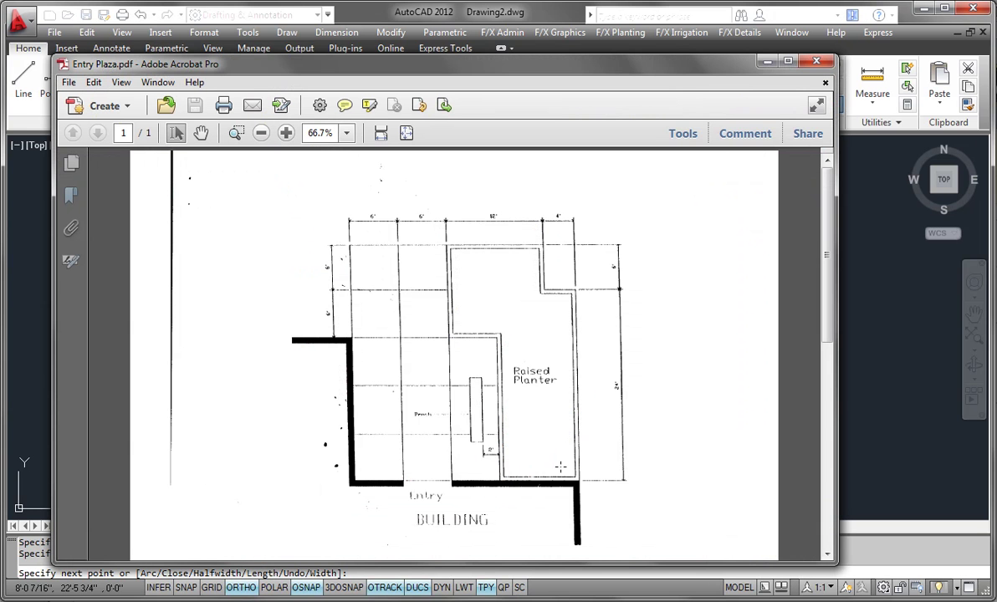